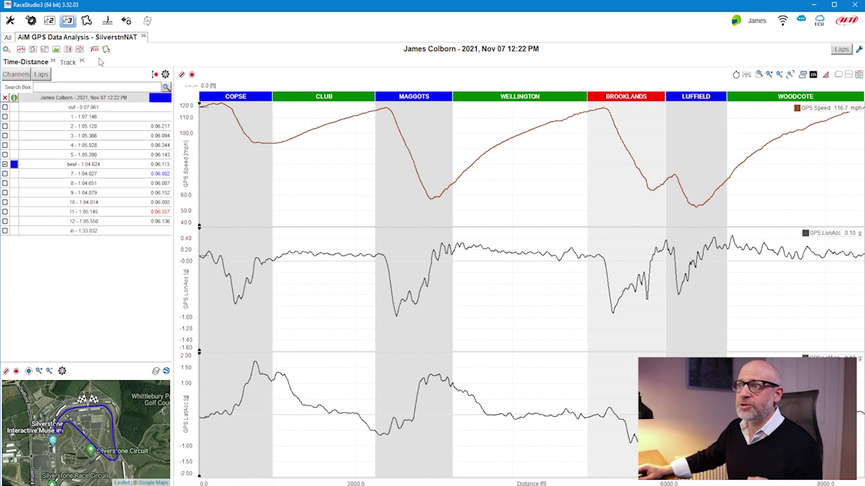
- Show the Silverstone track map and highlight laps 4, 3 and 5 of the Copse sector on it
{"action": "left_click", "coordinate": [69, 63]}
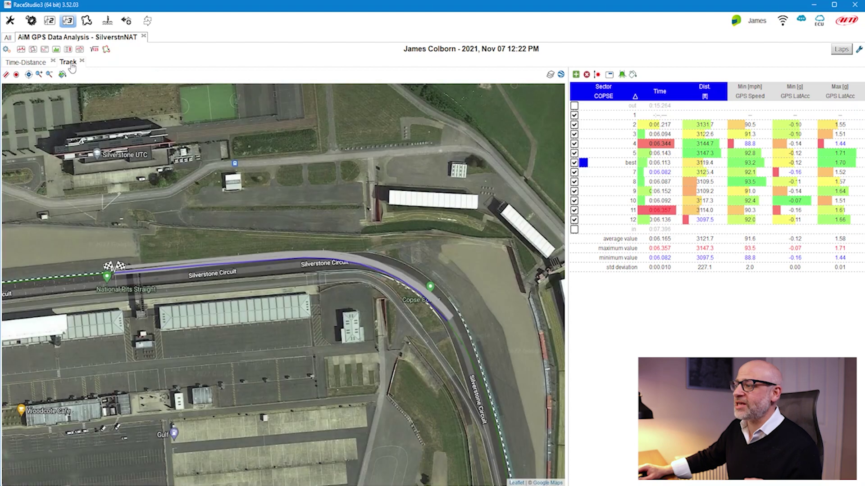
{"action": "left_click", "coordinate": [246, 258]}
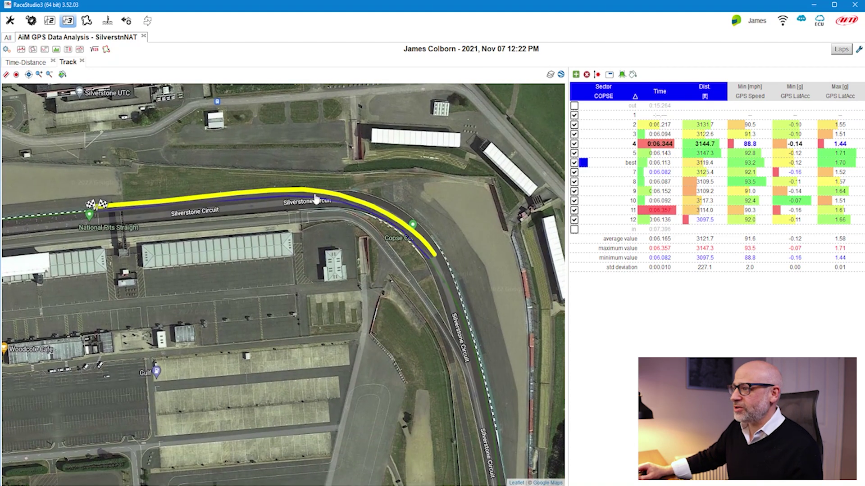
{"action": "left_click", "coordinate": [705, 132]}
{"action": "left_click", "coordinate": [704, 133]}
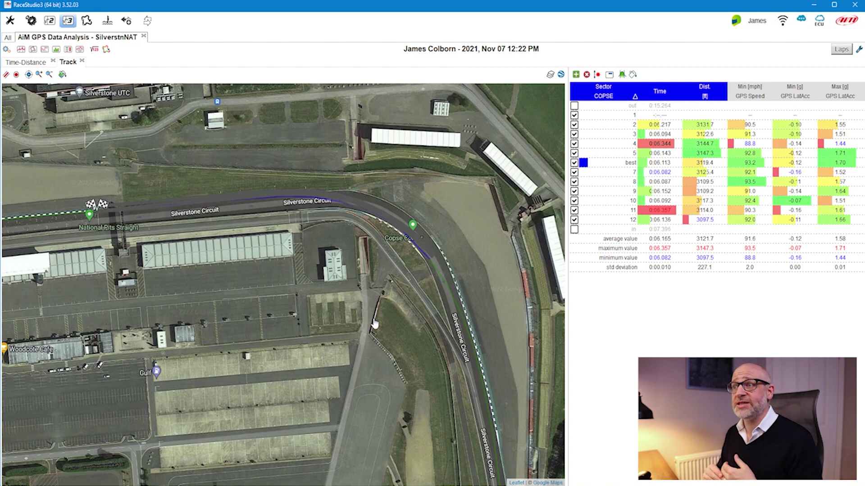
{"action": "left_click", "coordinate": [189, 205]}
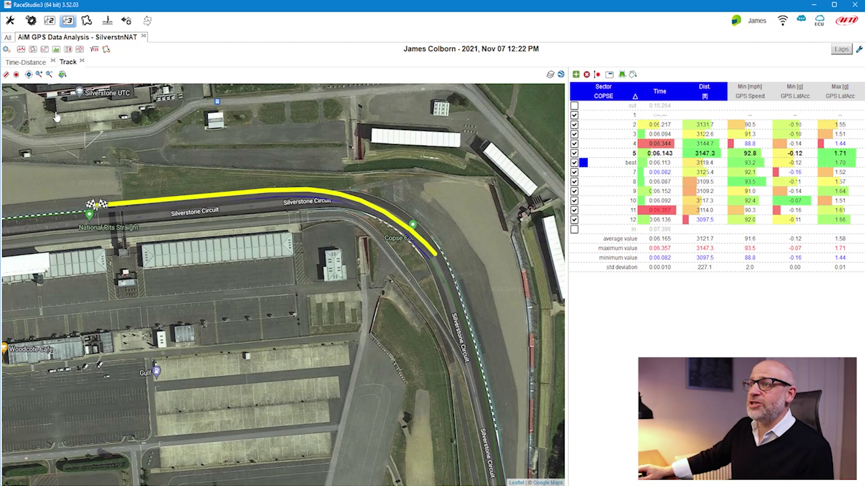
{"action": "left_click", "coordinate": [36, 66]}
{"action": "left_click", "coordinate": [68, 63]}
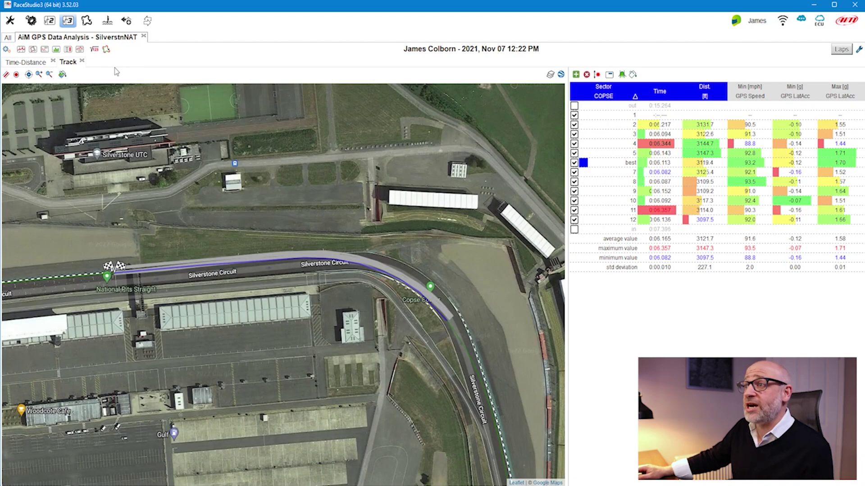
- Open the Split Times Report for all seven Silverstone sectors, with a best theoretical lap of 1:04.150
{"action": "left_click", "coordinate": [67, 51]}
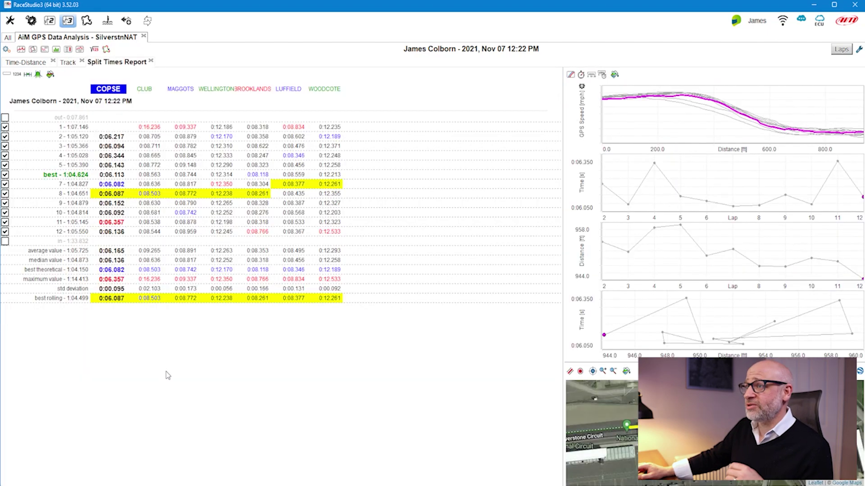
{"action": "left_click", "coordinate": [36, 62]}
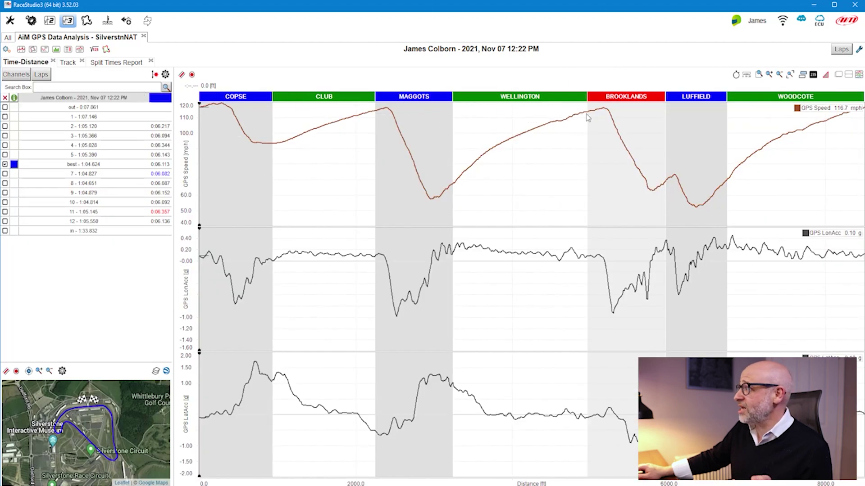
{"action": "left_click", "coordinate": [115, 62]}
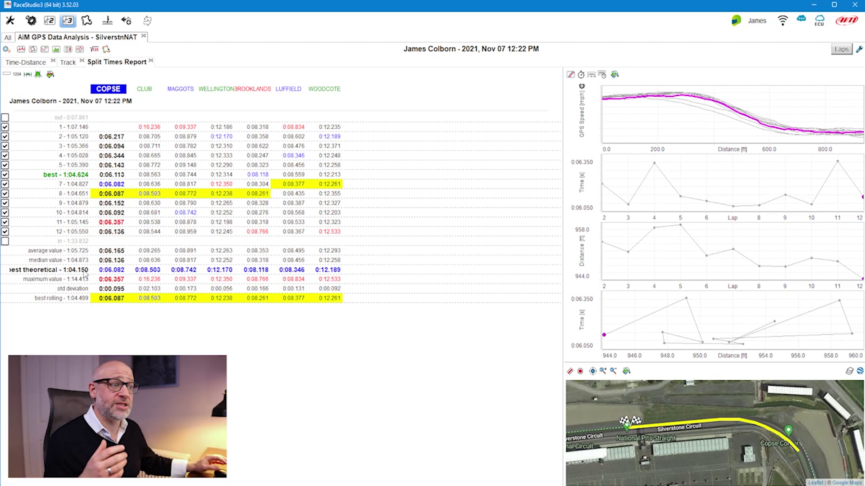
{"action": "key", "text": "Up"}
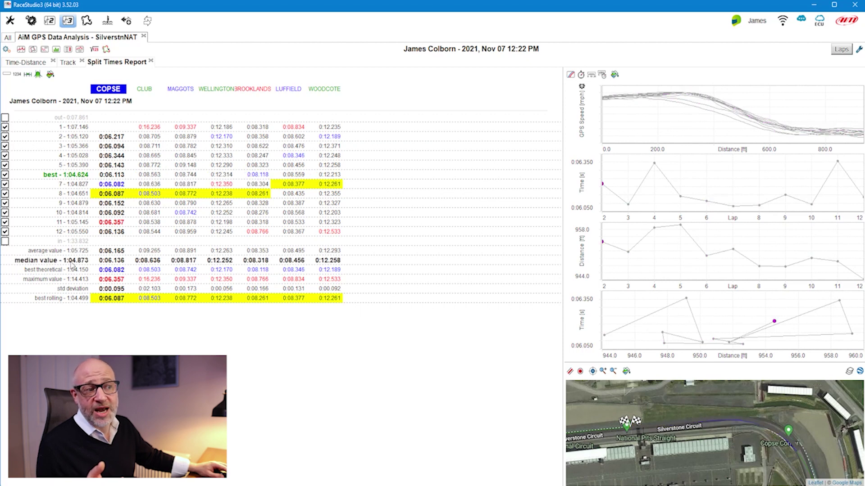
{"action": "left_click", "coordinate": [70, 270]}
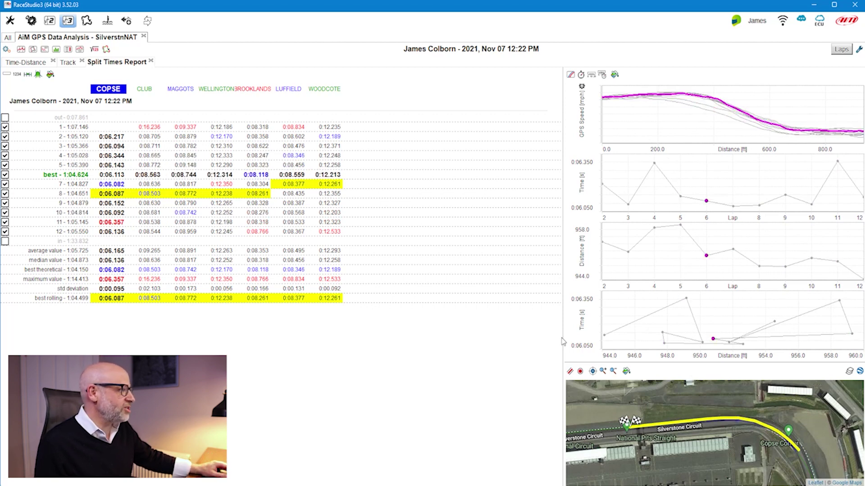
- Widen the chart pane beside the split table and show lap 2's trace in the charts and map
{"action": "left_click_drag", "start_coordinate": [563, 333], "coordinate": [505, 323]}
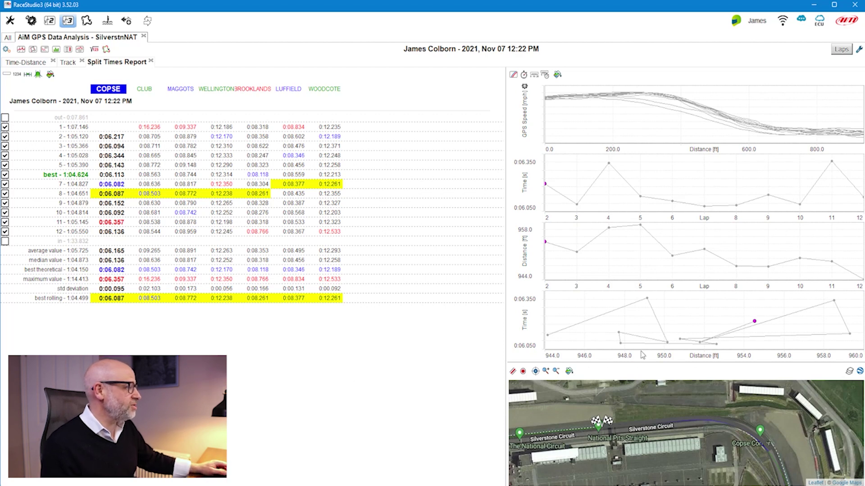
{"action": "left_click", "coordinate": [650, 320]}
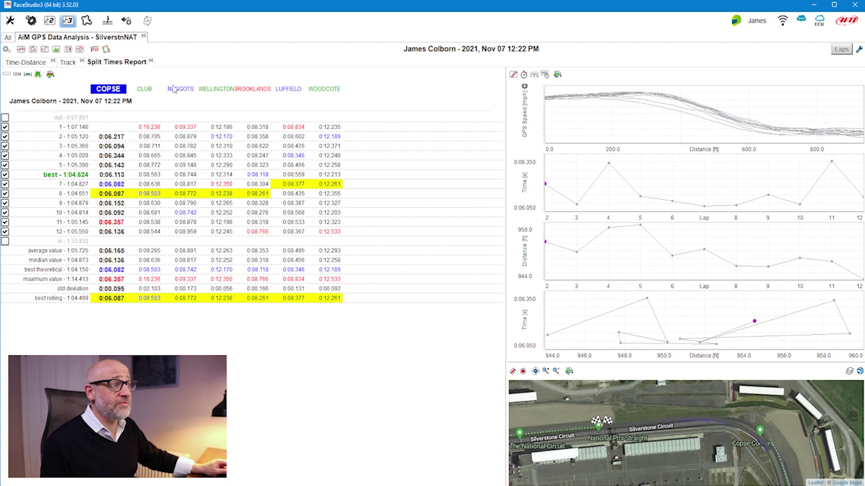
- Focus the sector charts and map on Luffield, plotting the best lap's 0:08.559 split
{"action": "left_click", "coordinate": [288, 89]}
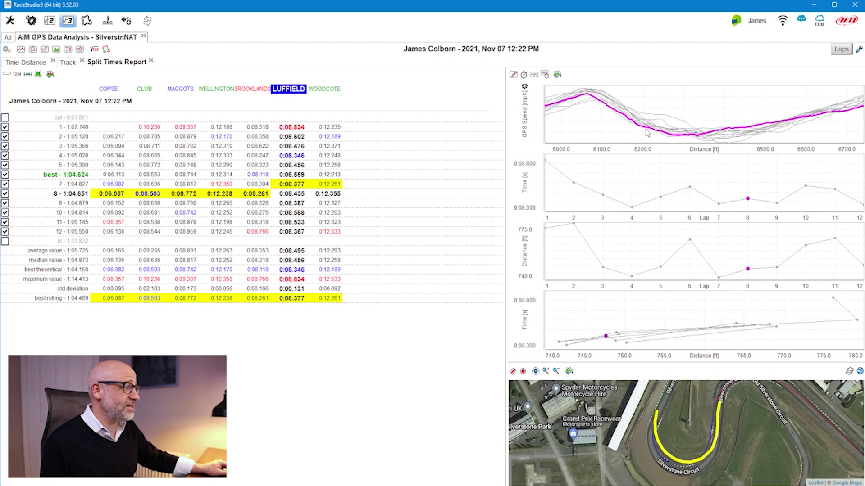
{"action": "left_click", "coordinate": [253, 90]}
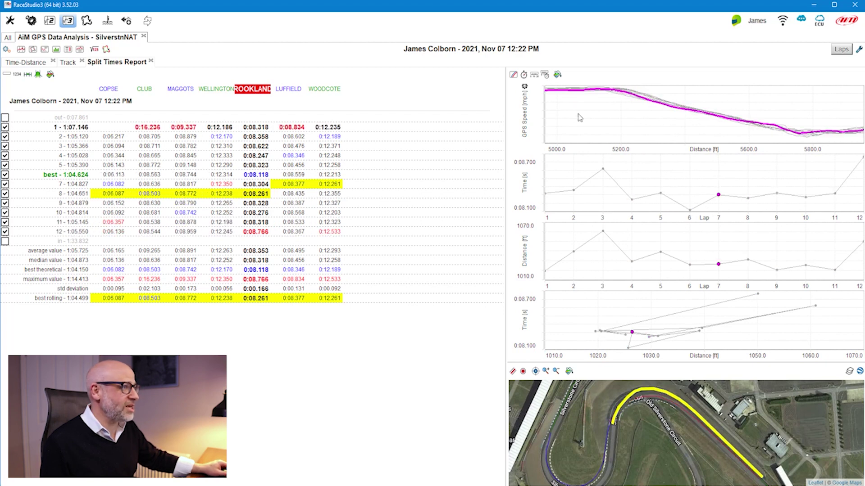
{"action": "key", "text": "Right"}
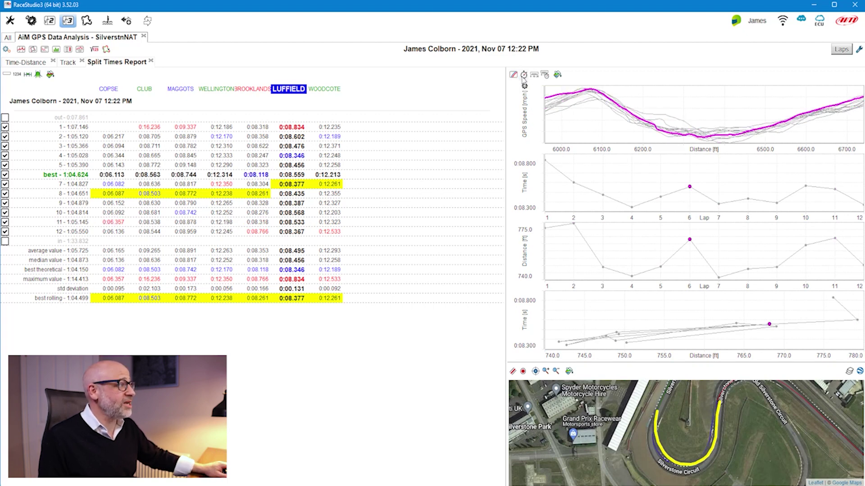
- Hide the lap time, time-versus-distance and distance-per-lap charts, keeping only the Luffield speed overlay
{"action": "left_click", "coordinate": [524, 75]}
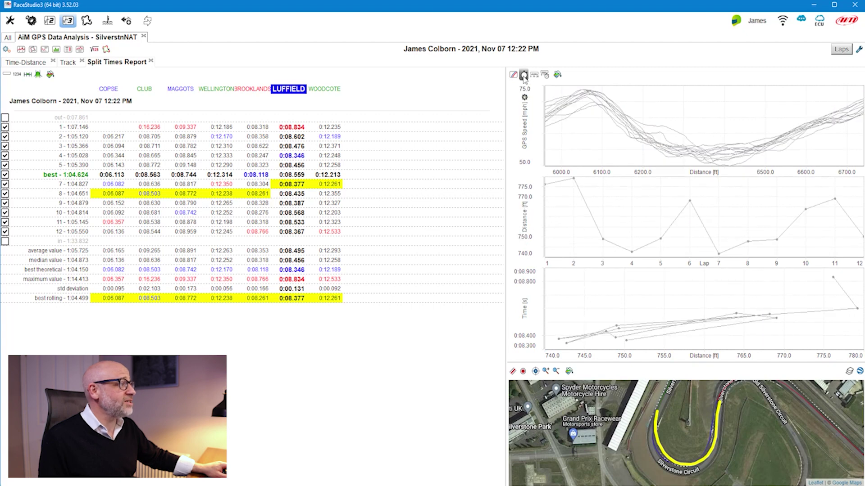
{"action": "left_click", "coordinate": [523, 77]}
{"action": "left_click", "coordinate": [524, 75]}
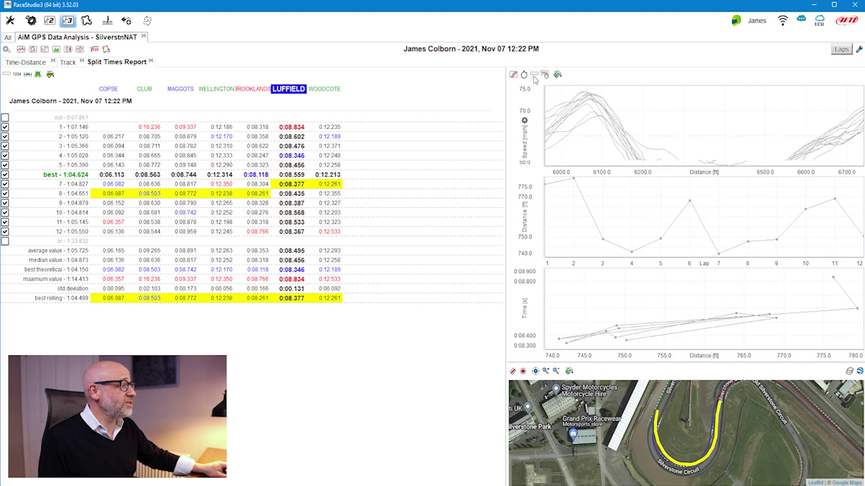
{"action": "left_click", "coordinate": [533, 76]}
{"action": "left_click", "coordinate": [534, 76]}
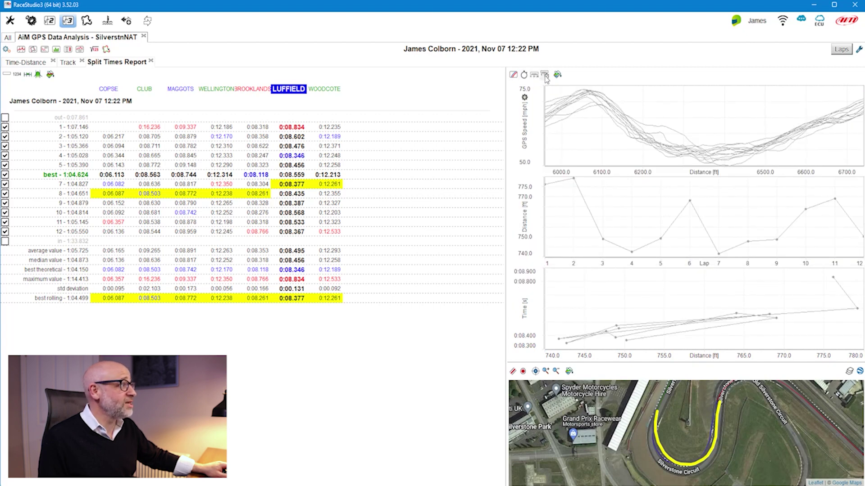
{"action": "left_click", "coordinate": [546, 77]}
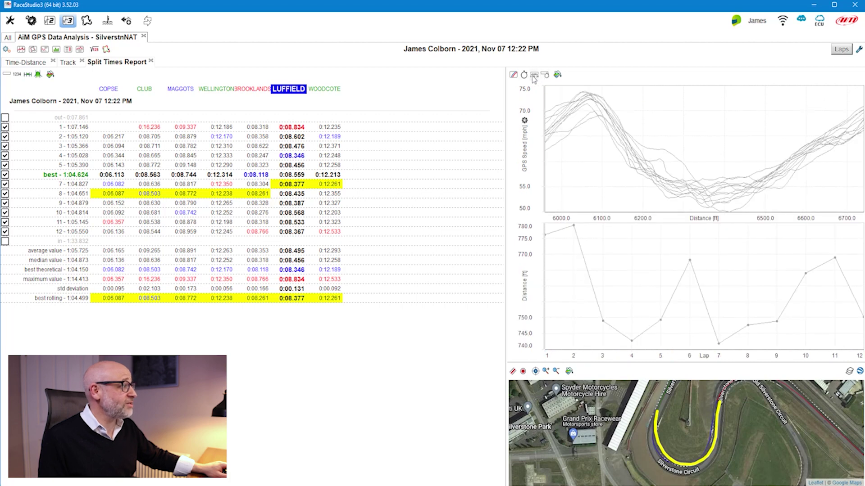
{"action": "left_click", "coordinate": [534, 75]}
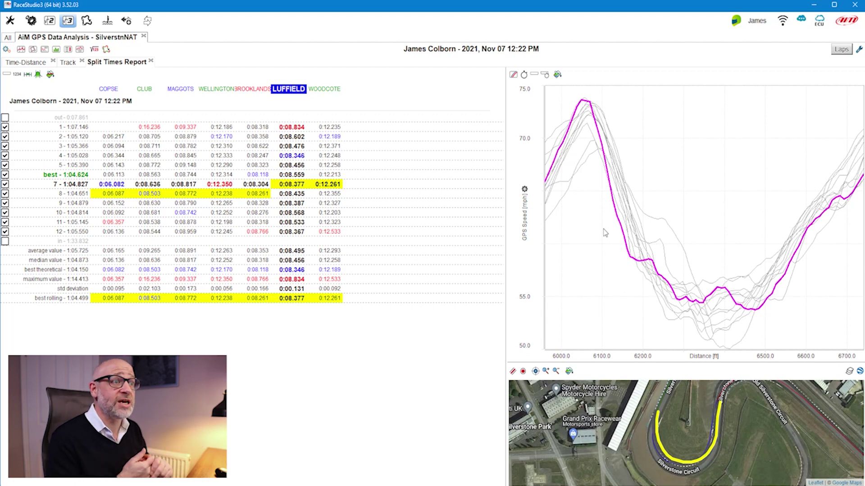
- Save the current split report layout with Save Profile, then begin enlarging the map
{"action": "left_click", "coordinate": [7, 49]}
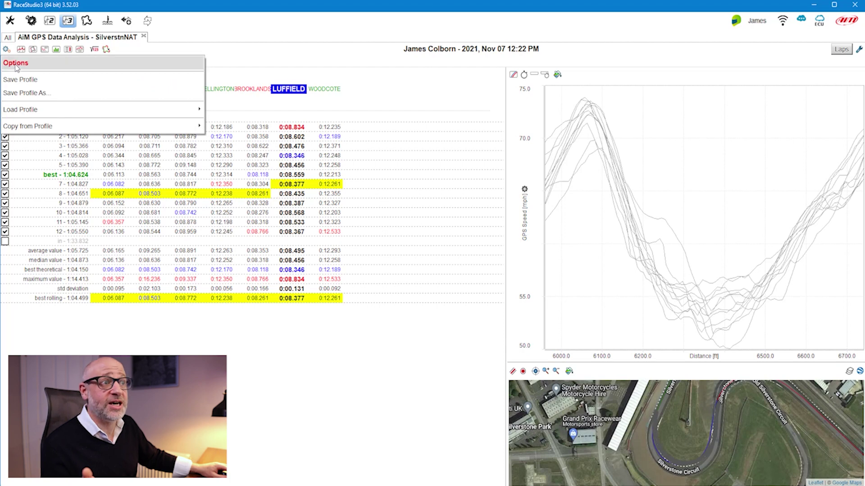
{"action": "left_click", "coordinate": [20, 79]}
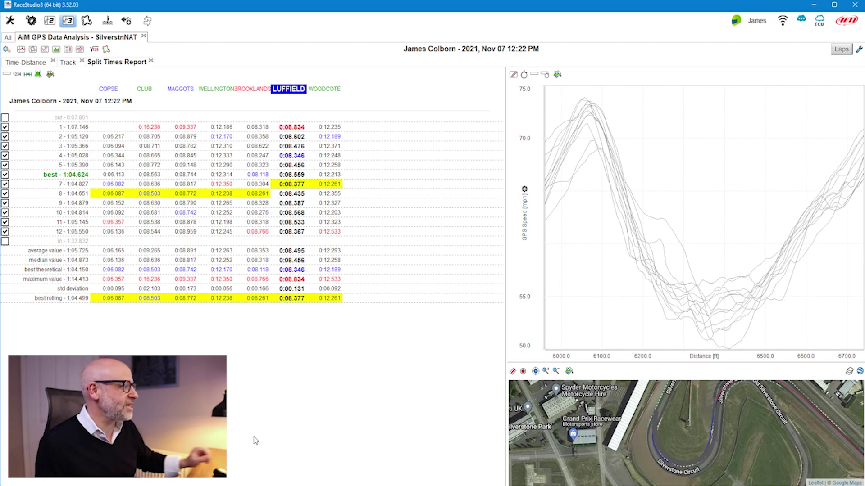
{"action": "left_click_drag", "start_coordinate": [684, 361], "coordinate": [671, 257]}
- Enlarge the map below a shorter speed chart and focus both on the Wellington split
{"action": "left_click", "coordinate": [660, 214]}
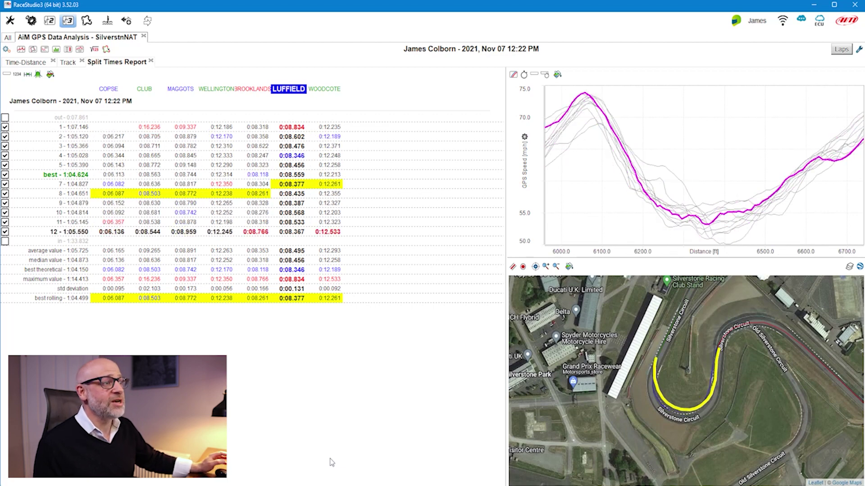
{"action": "left_click", "coordinate": [213, 90]}
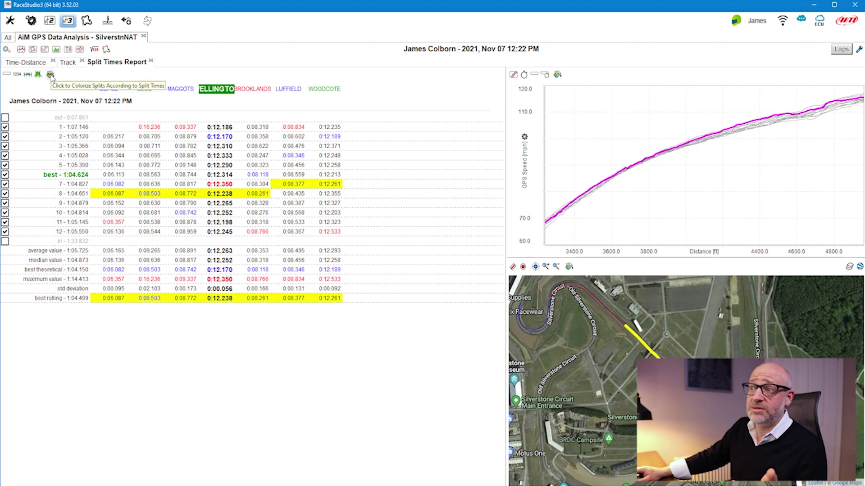
- Turn on 'Colorize Splits According to Split Times' so cells run green to red
{"action": "left_click", "coordinate": [50, 75]}
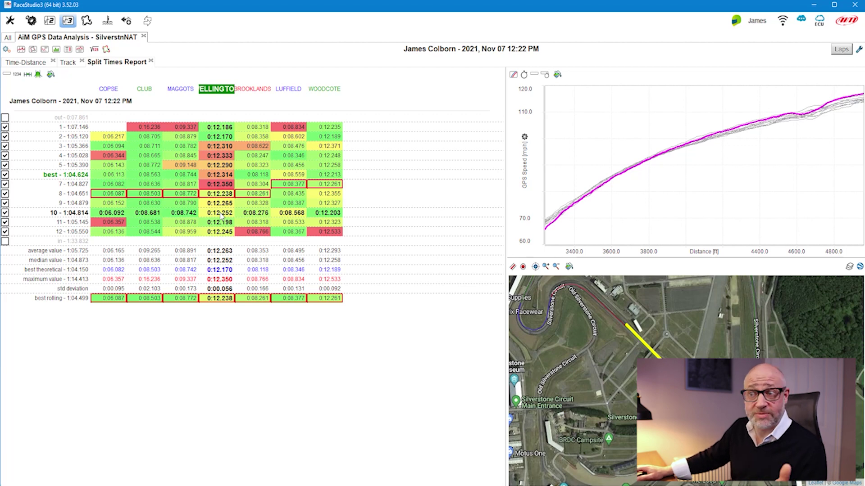
- Show split colours as bars, exclude lap 1, and focus the chart and map on Luffield
{"action": "left_click", "coordinate": [49, 76]}
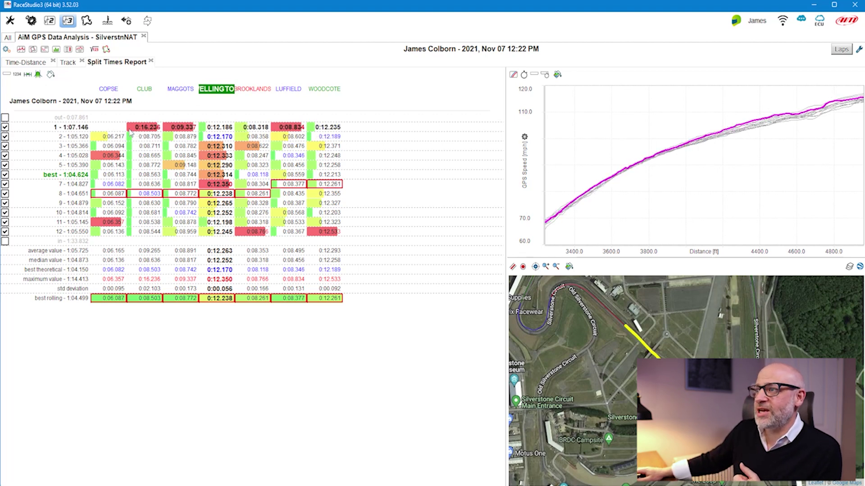
{"action": "left_click", "coordinate": [5, 127]}
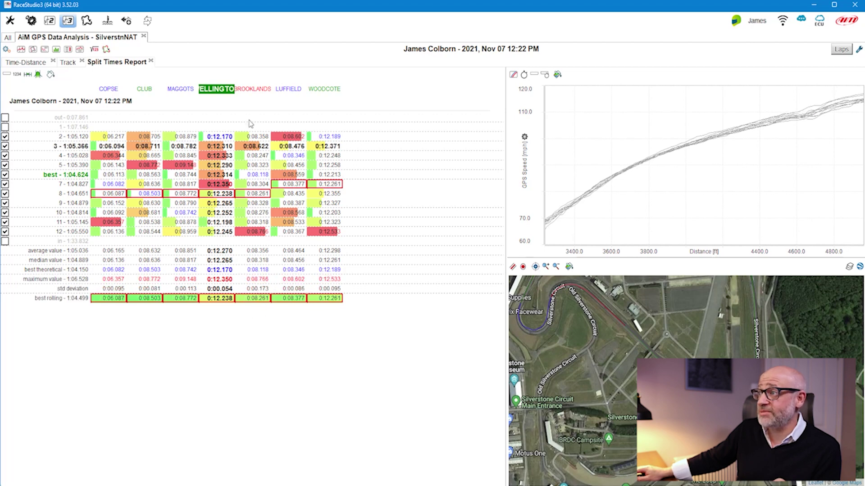
{"action": "left_click", "coordinate": [253, 89]}
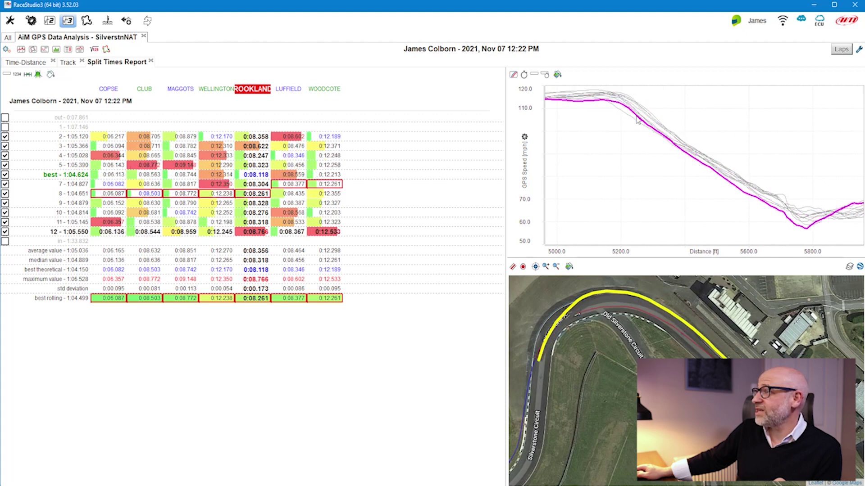
{"action": "left_click", "coordinate": [288, 89]}
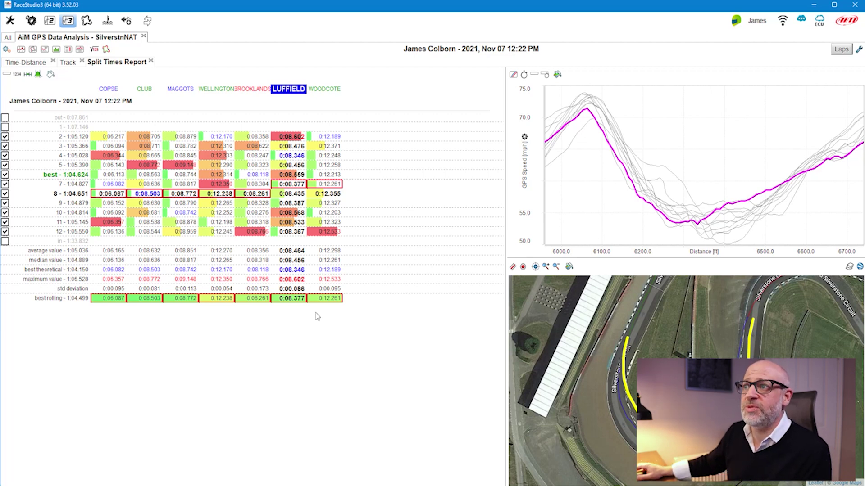
- Switch the split table to differences-to-best in the detailed time and distance view
{"action": "left_click", "coordinate": [27, 75]}
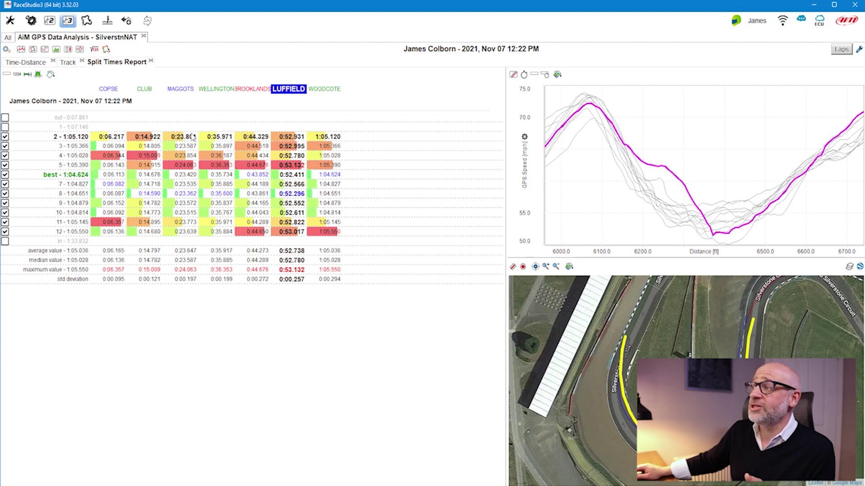
{"action": "left_click", "coordinate": [18, 76]}
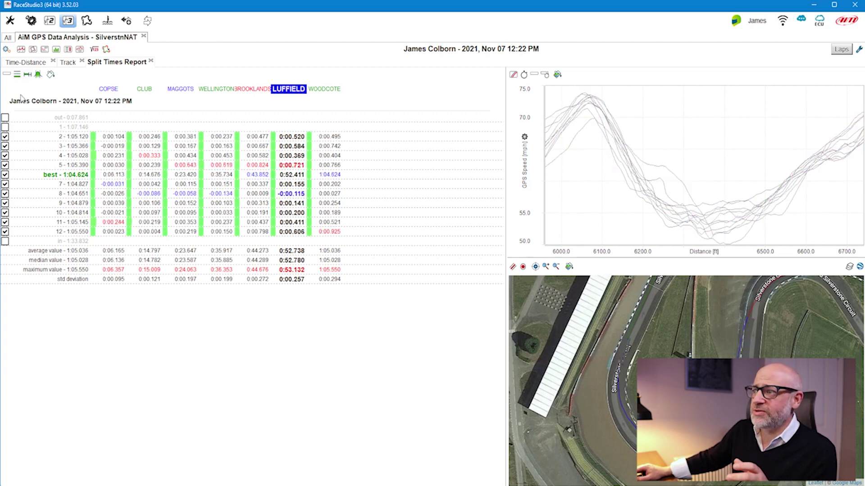
{"action": "left_click", "coordinate": [7, 75]}
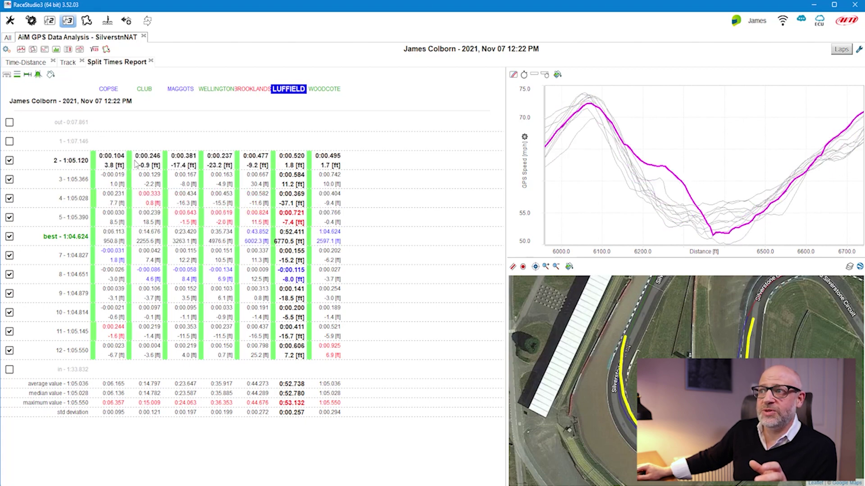
- Show absolute sector times with heat-map colours and distances in feet, comparing laps across the table
{"action": "left_click", "coordinate": [27, 74]}
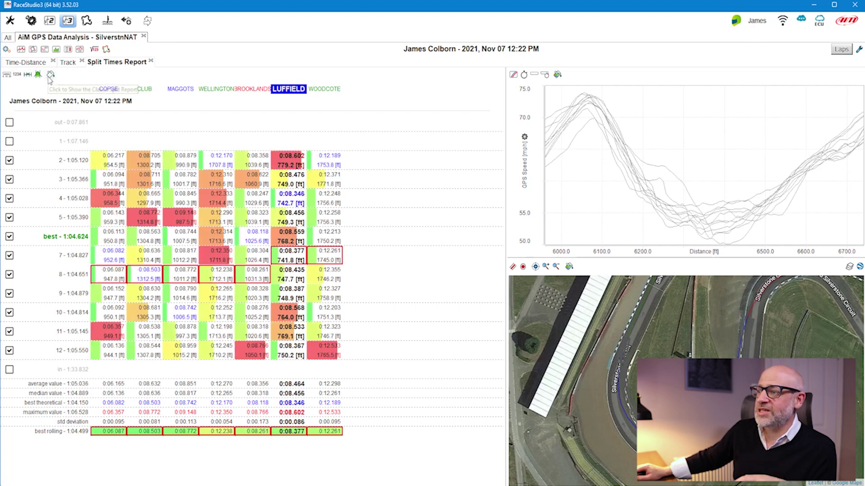
{"action": "mouse_move", "coordinate": [67, 189]}
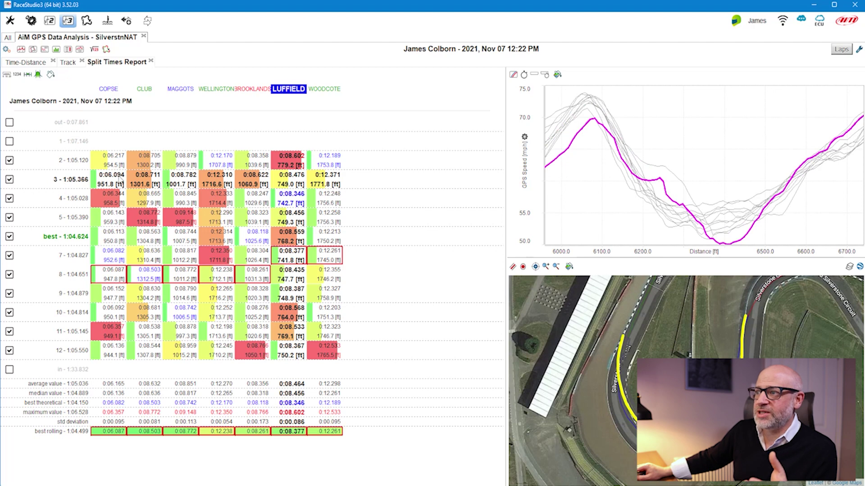
{"action": "mouse_move", "coordinate": [116, 163]}
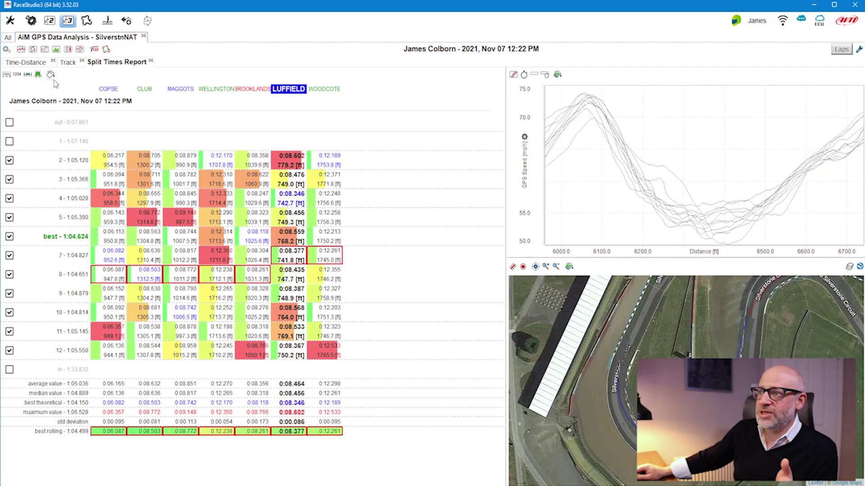
{"action": "mouse_move", "coordinate": [110, 201]}
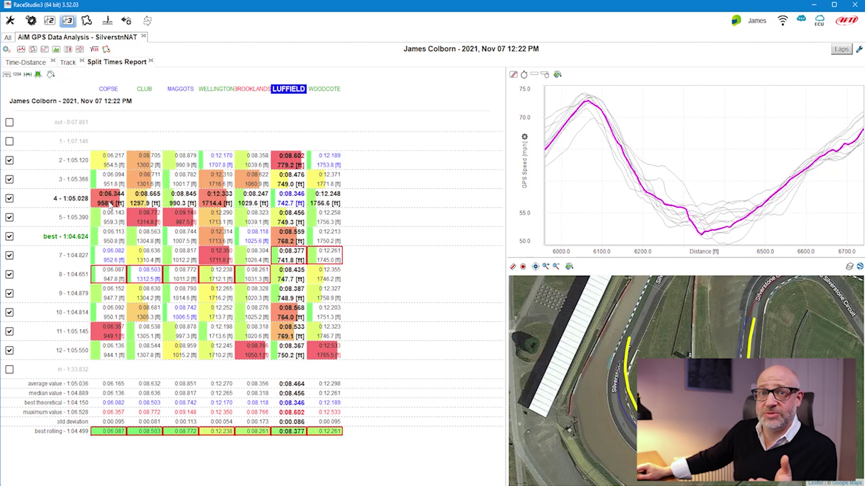
{"action": "mouse_move", "coordinate": [113, 261]}
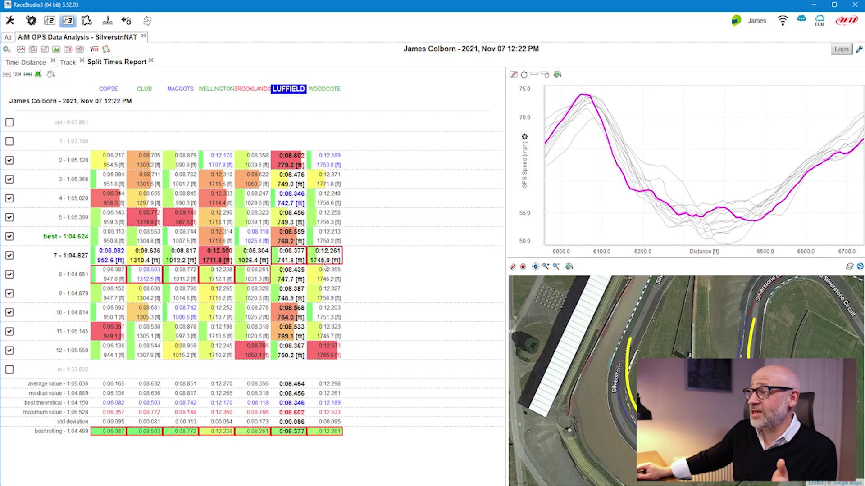
{"action": "mouse_move", "coordinate": [307, 269]}
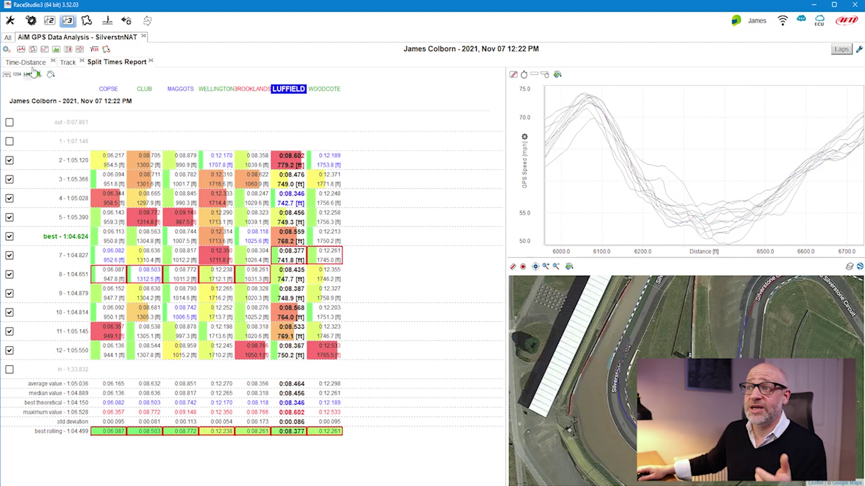
- Save the current split table and speed chart layout with Save Profile
{"action": "left_click", "coordinate": [6, 49]}
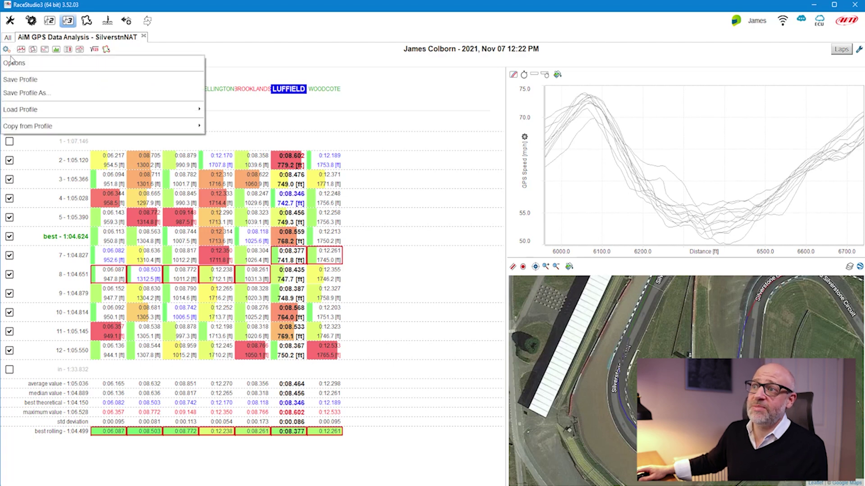
{"action": "left_click", "coordinate": [16, 79]}
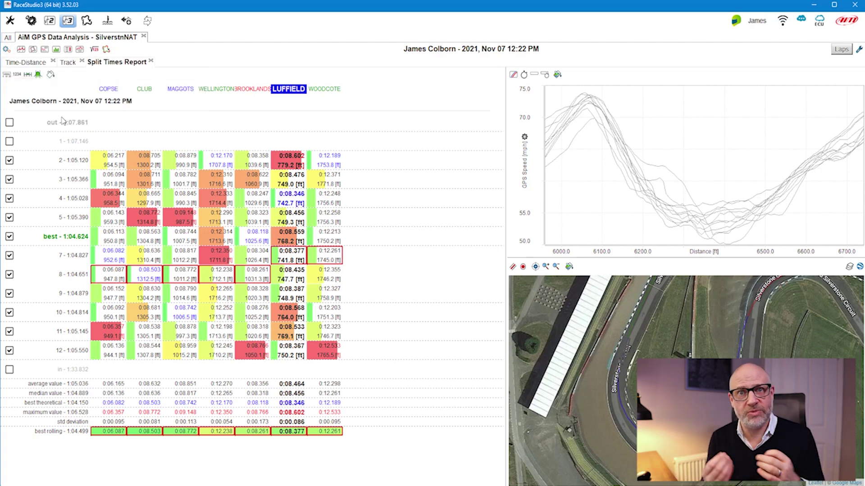